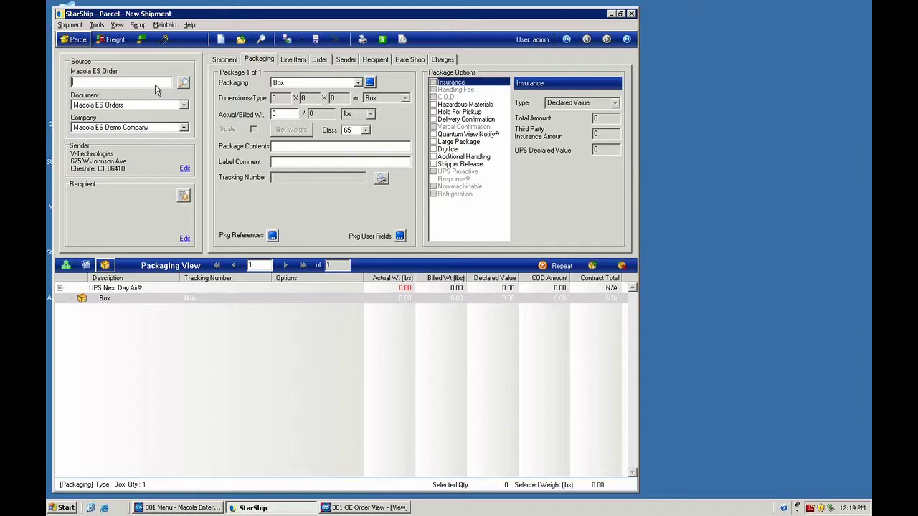
# Retrieve Macola ES order 206 into StarShip and bring up its related orders in the Shipping Assistant
pyautogui.write('206')
pyautogui.press('Return')
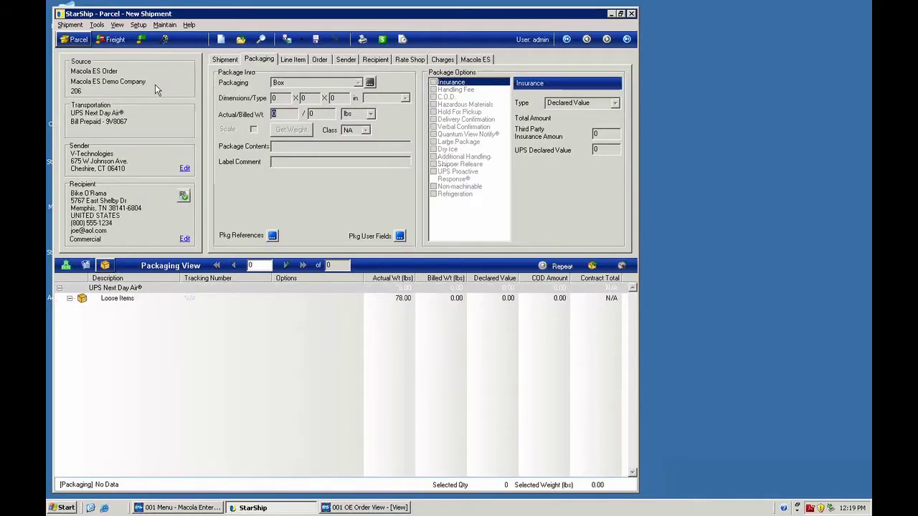
pyautogui.click(165, 45)
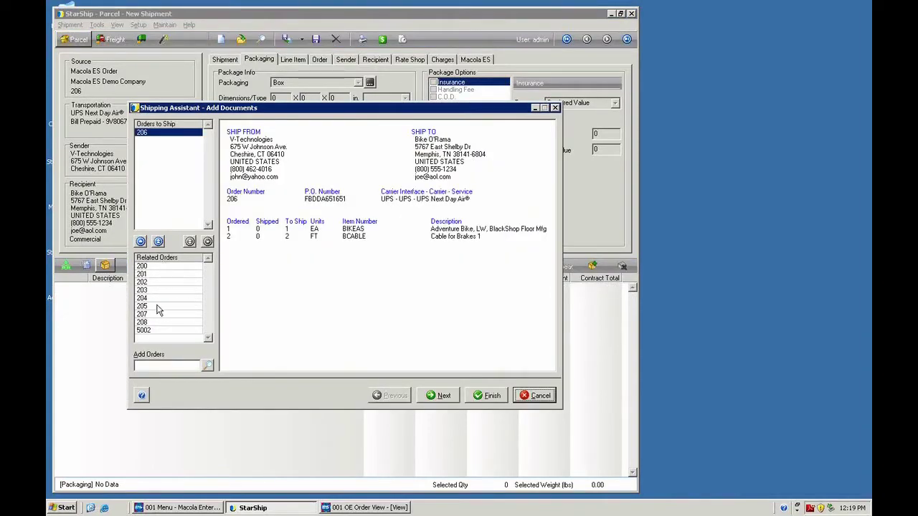
# Preview related orders 204 and 205, then leave the assistant without adding either
pyautogui.click(153, 299)
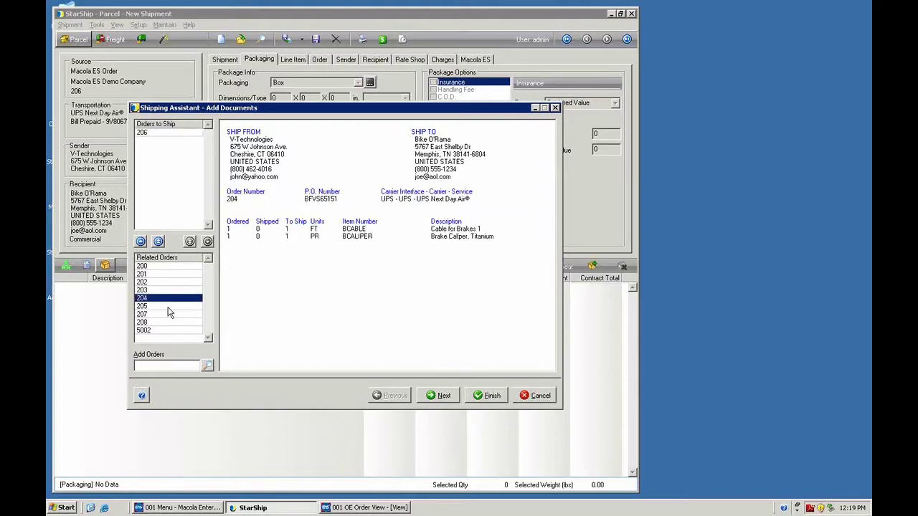
pyautogui.click(167, 307)
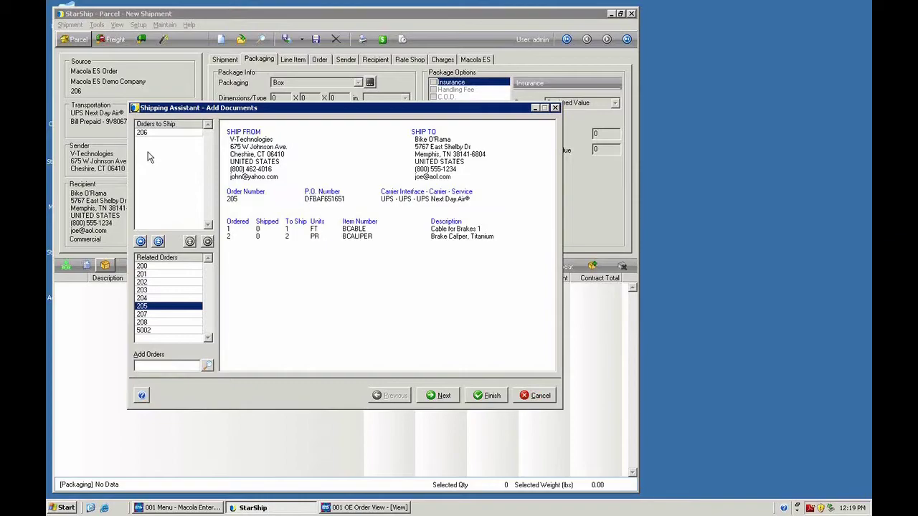
pyautogui.click(537, 400)
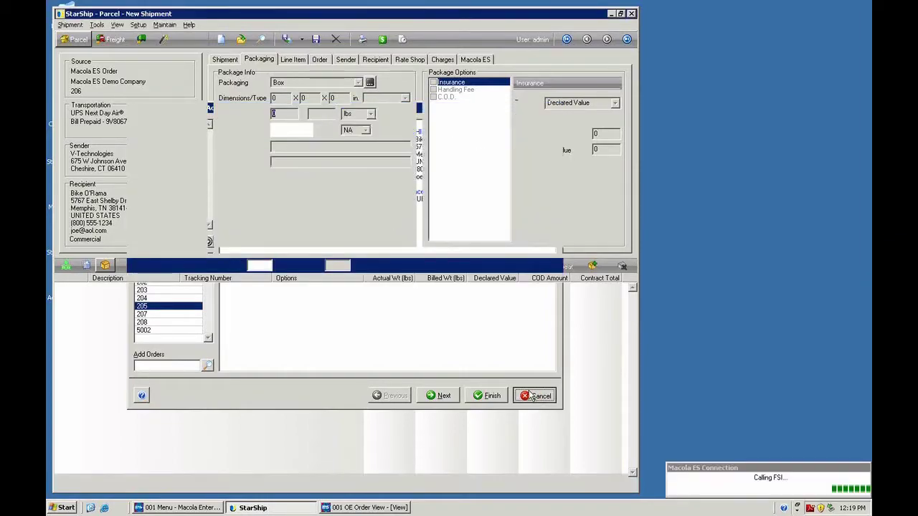
pyautogui.click(221, 40)
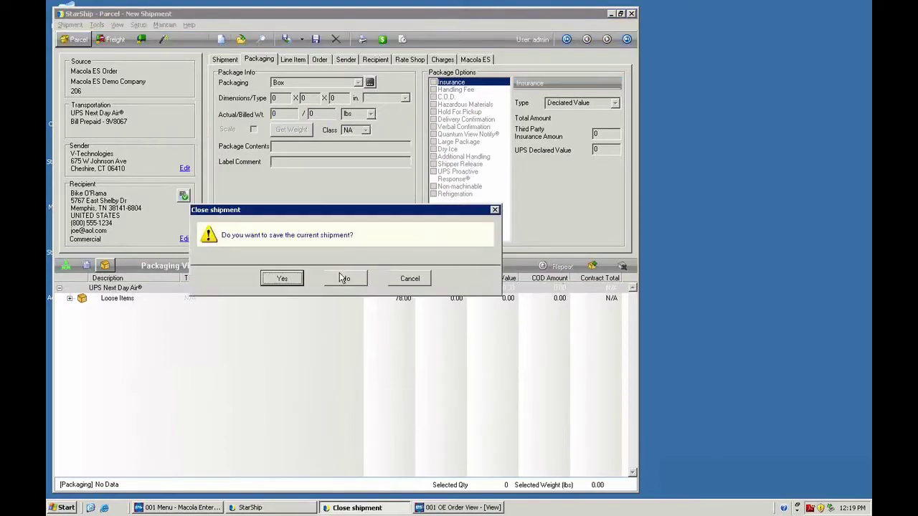
# Discard the unsaved shipment and enable 'Always use Shipping Assistant when importing orders' for parcels
pyautogui.click(342, 278)
pyautogui.click(136, 26)
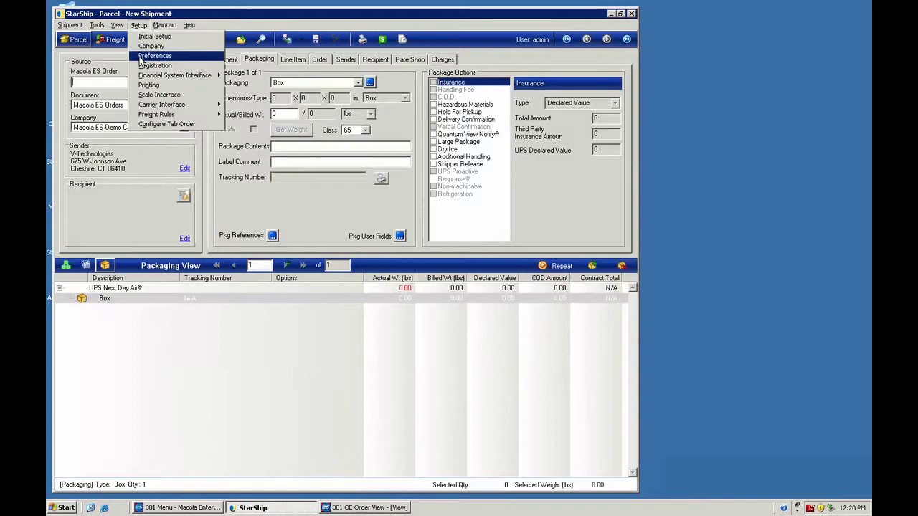
pyautogui.click(147, 56)
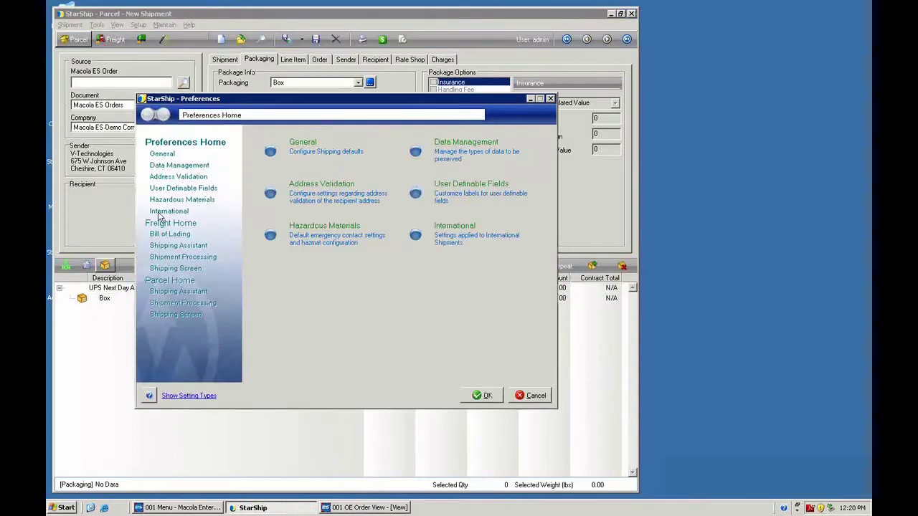
pyautogui.click(159, 247)
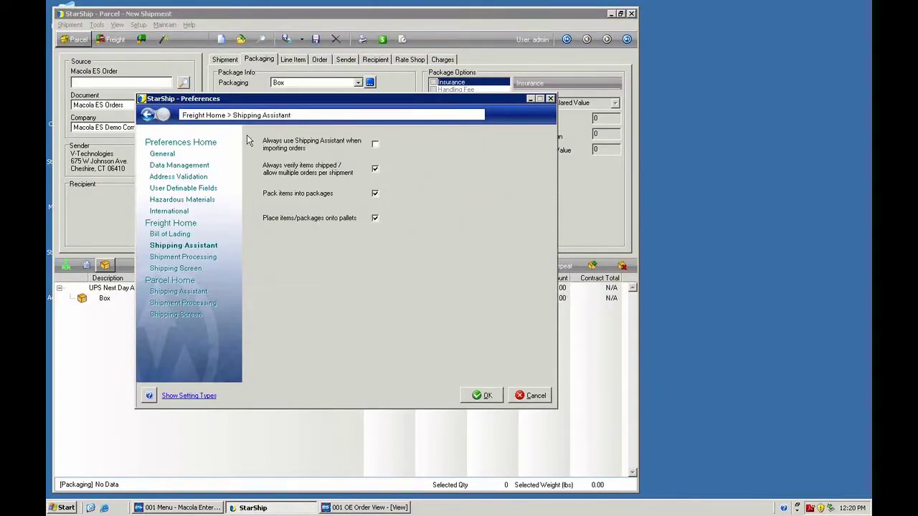
pyautogui.click(176, 291)
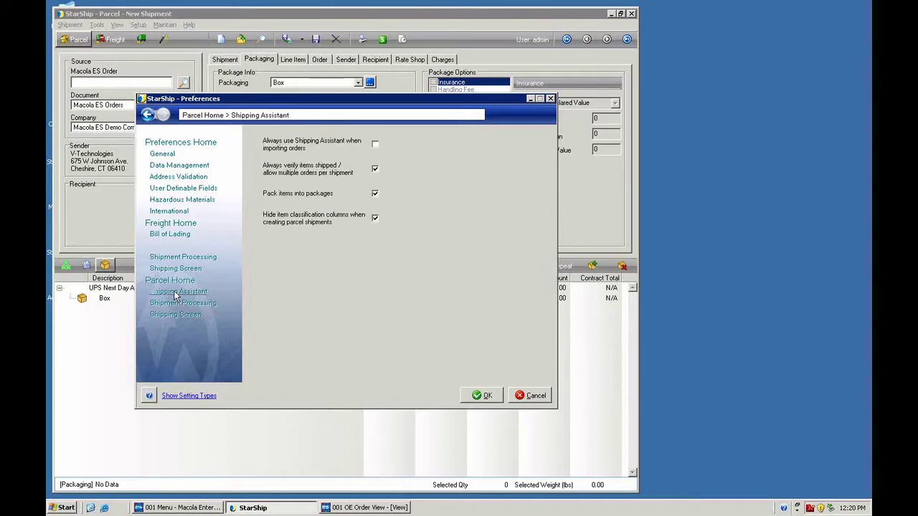
pyautogui.click(374, 145)
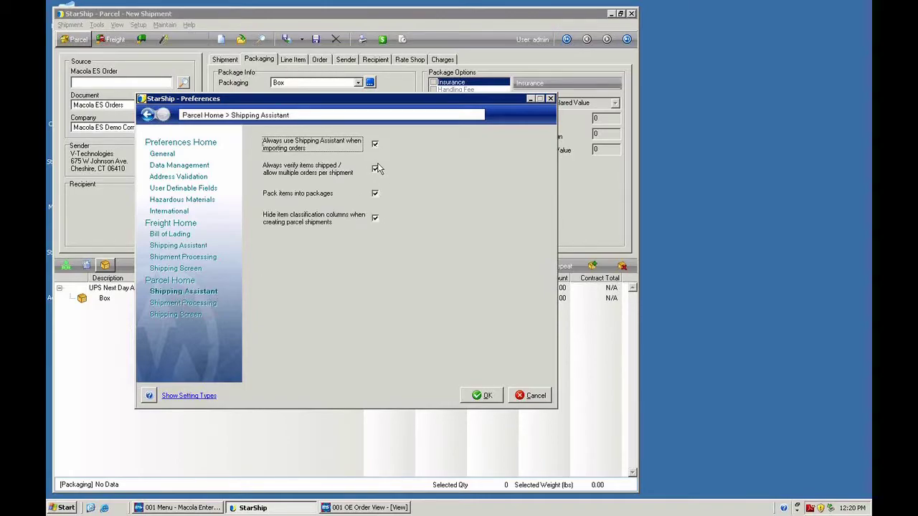
pyautogui.click(485, 397)
pyautogui.write('206')
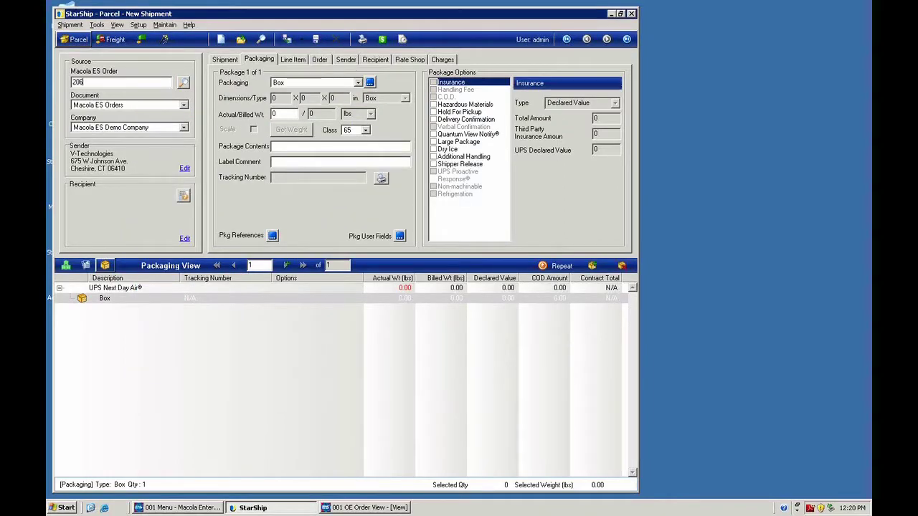
# Re-retrieve order 206, preview related order 207, and add 207 to the orders to ship
pyautogui.press('Return')
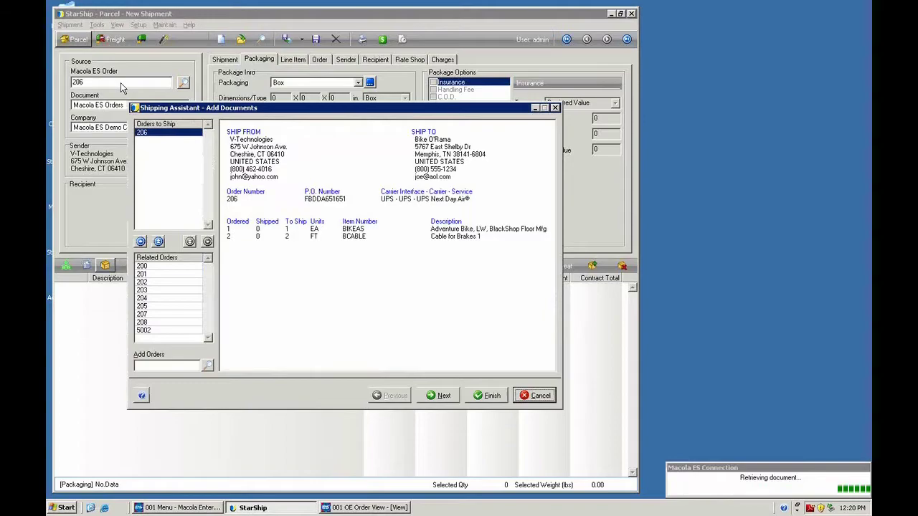
pyautogui.click(143, 317)
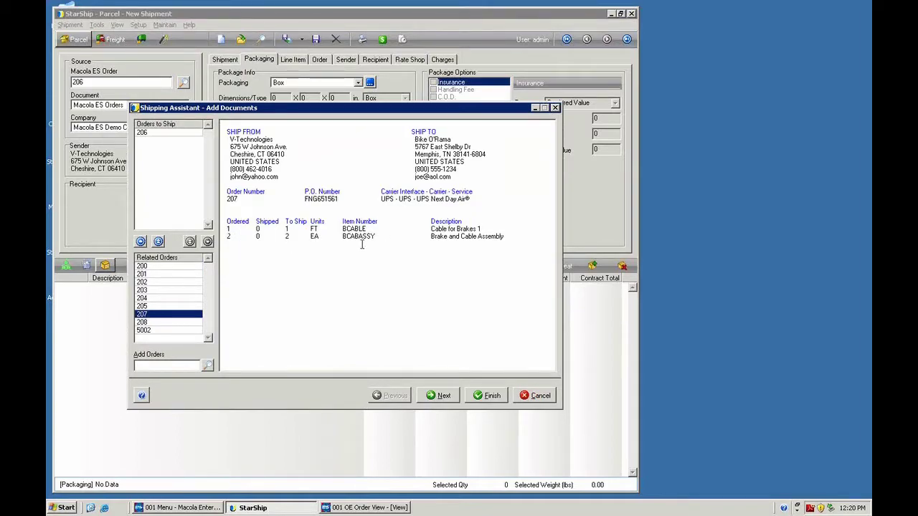
pyautogui.click(141, 242)
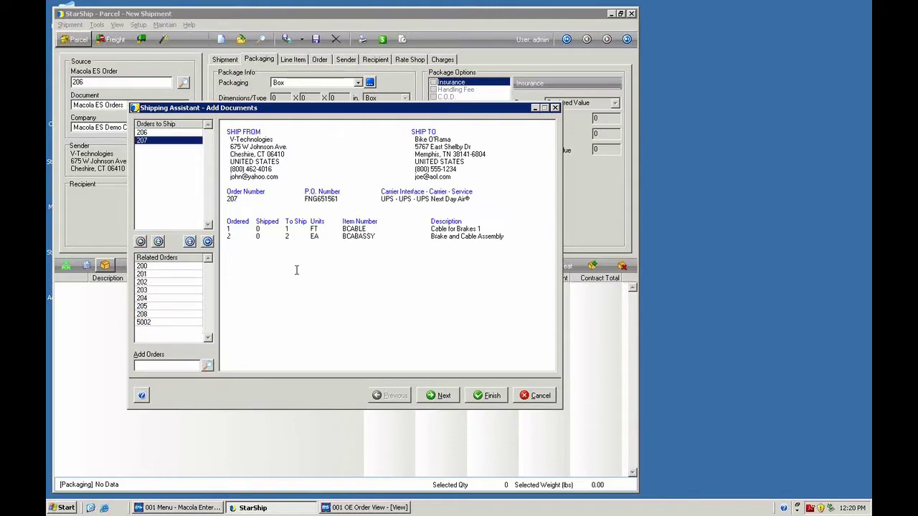
# Pack the Adventure Bike into the first box and the Brake and Cable Assembly into a second box
pyautogui.click(431, 398)
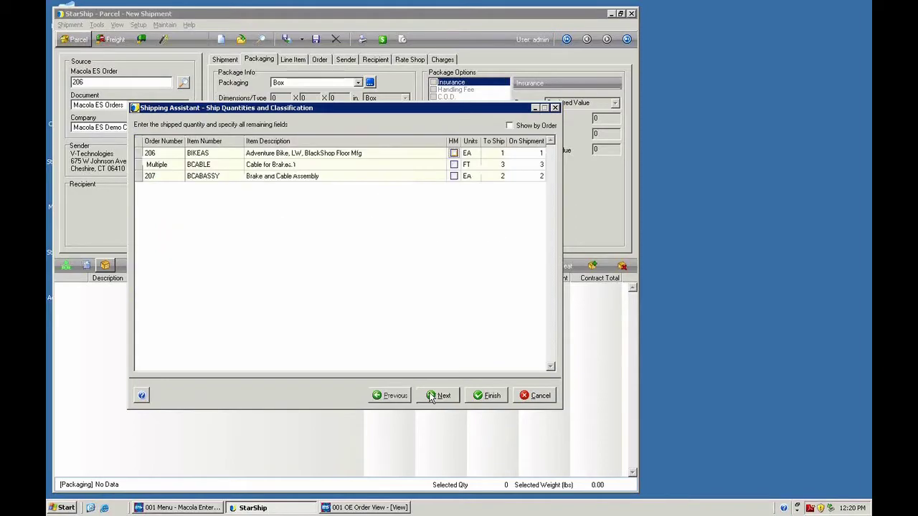
pyautogui.click(434, 396)
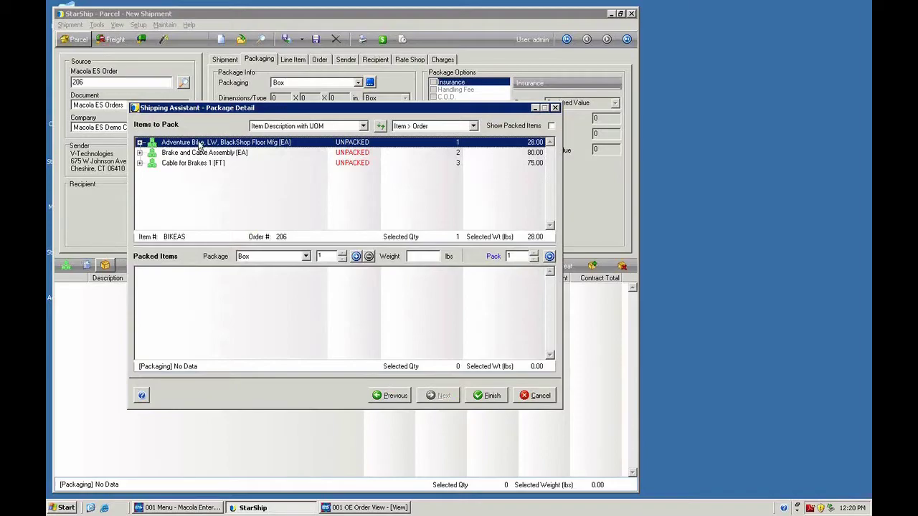
pyautogui.moveTo(200, 145); pyautogui.dragTo(184, 295)
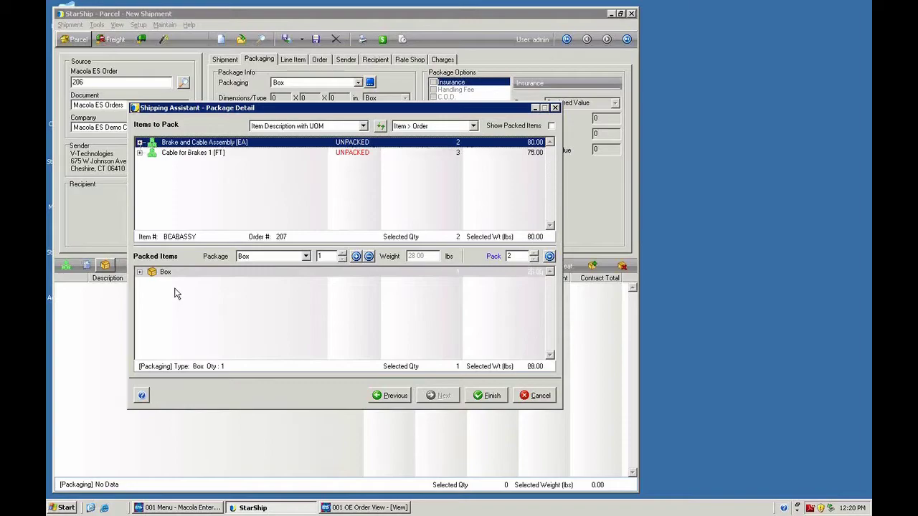
pyautogui.click(356, 256)
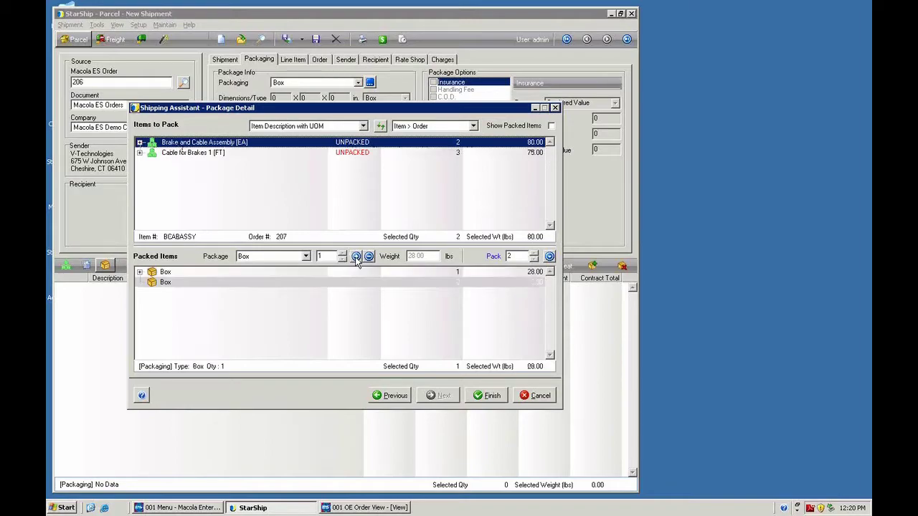
pyautogui.moveTo(189, 146); pyautogui.dragTo(165, 290)
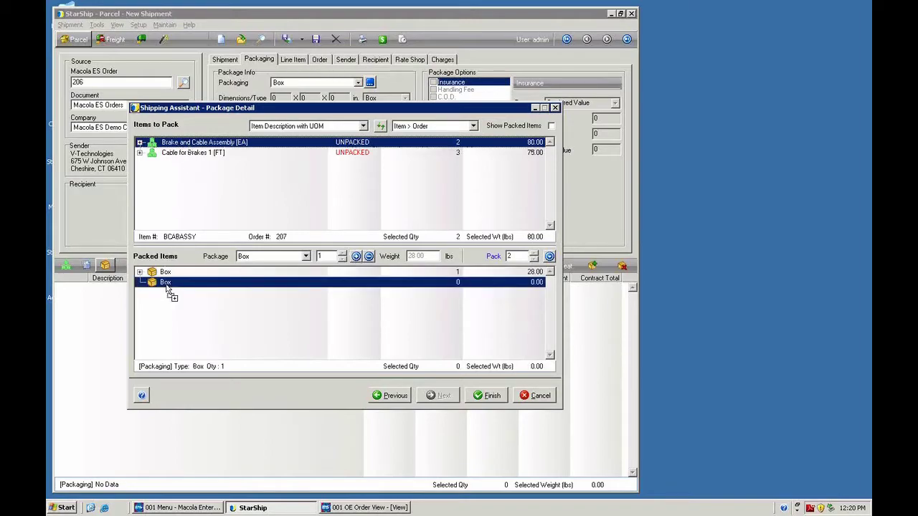
# Pack order 206's brake cable into a third box and order 207's cable into a fourth box
pyautogui.click(140, 142)
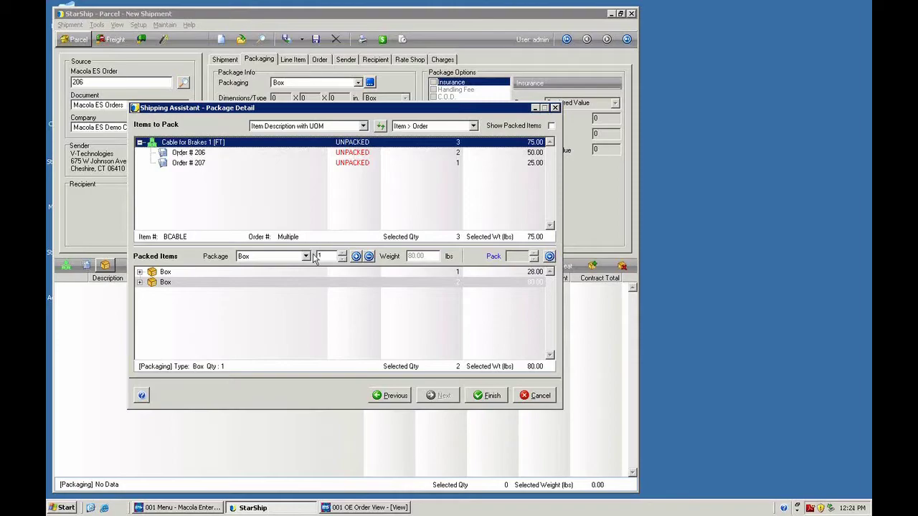
pyautogui.click(356, 257)
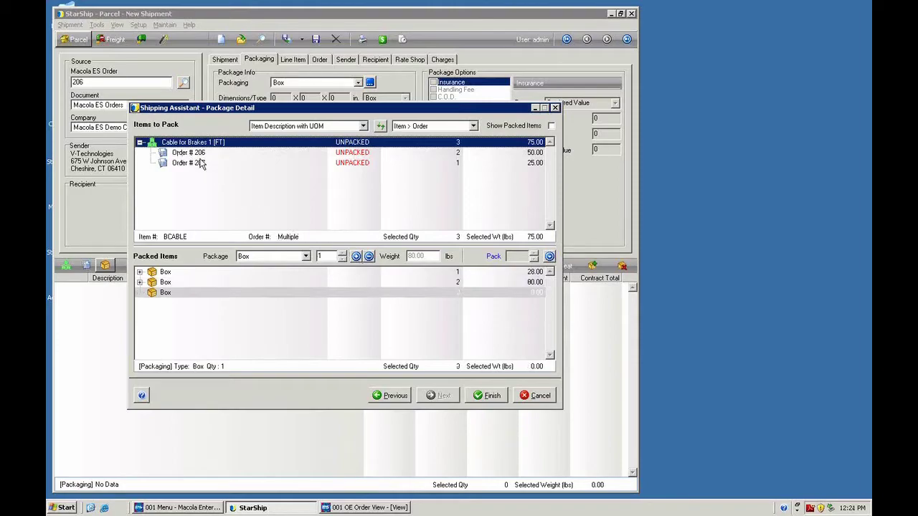
pyautogui.click(198, 154)
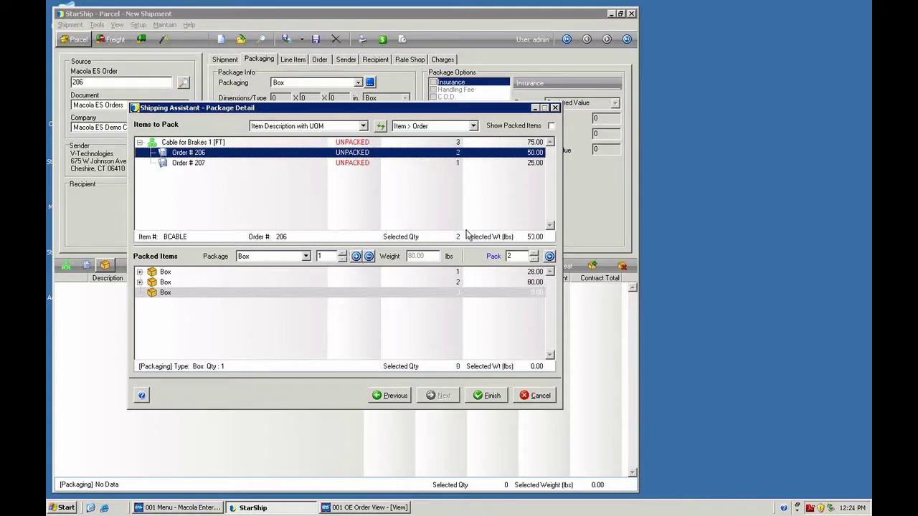
pyautogui.click(549, 256)
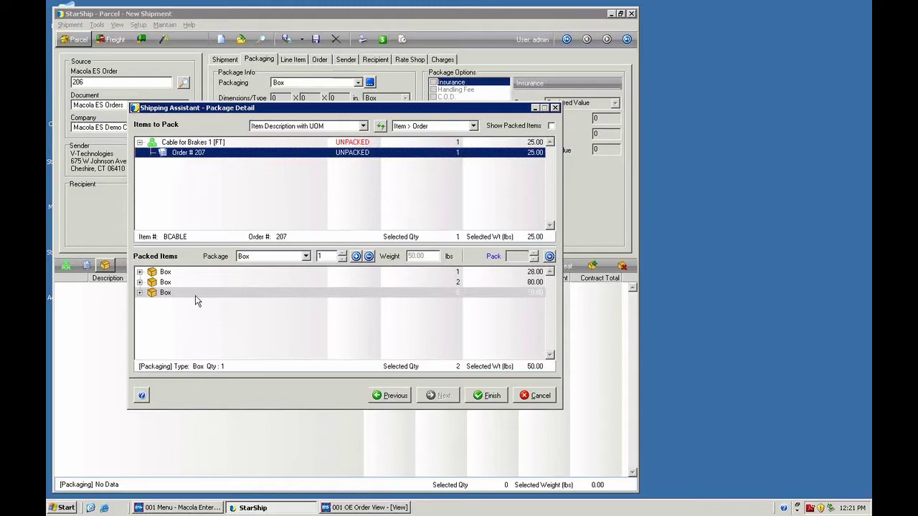
pyautogui.click(356, 257)
pyautogui.moveTo(190, 155); pyautogui.dragTo(173, 305)
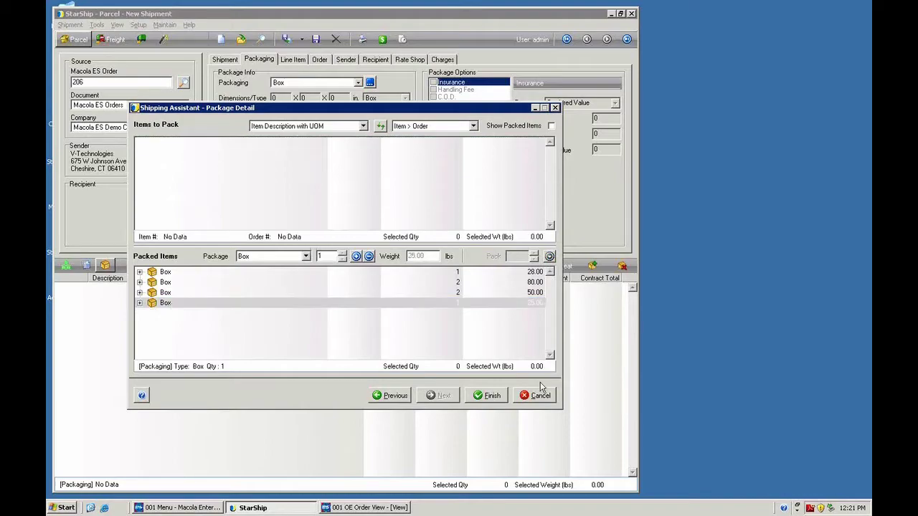
pyautogui.click(491, 398)
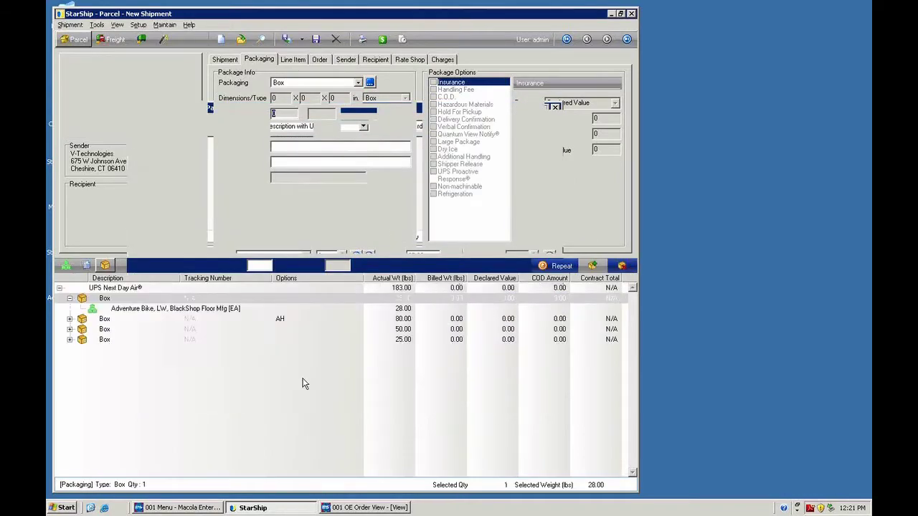
# Expand and review the packed items by package, order and line item, then ship the shipment
pyautogui.rightClick(111, 300)
pyautogui.click(123, 307)
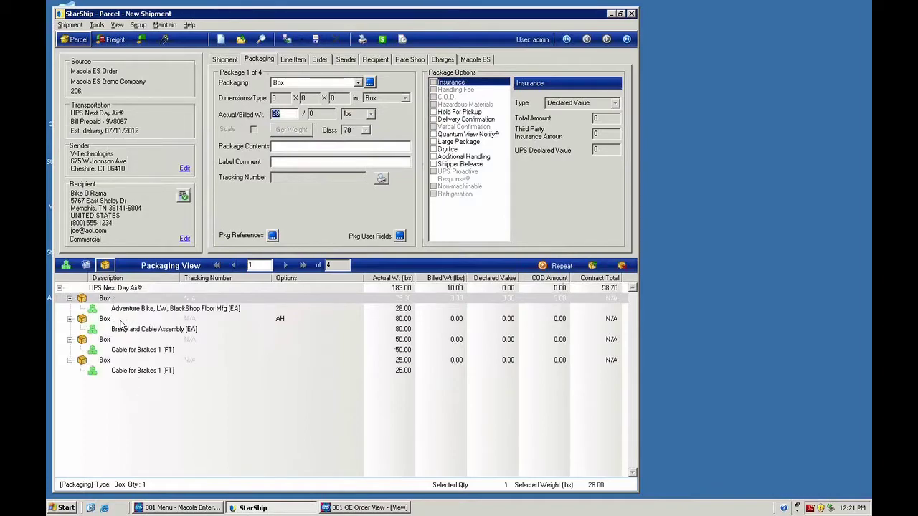
pyautogui.click(85, 266)
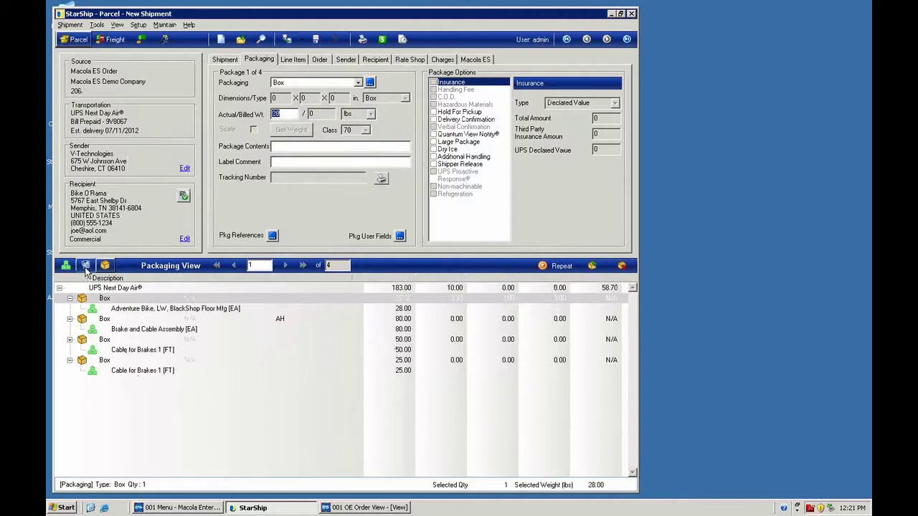
pyautogui.rightClick(87, 288)
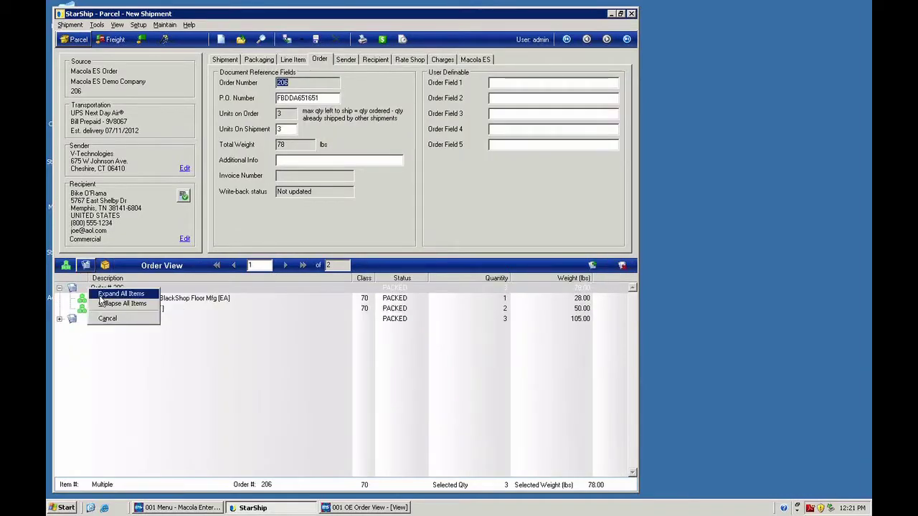
pyautogui.click(102, 328)
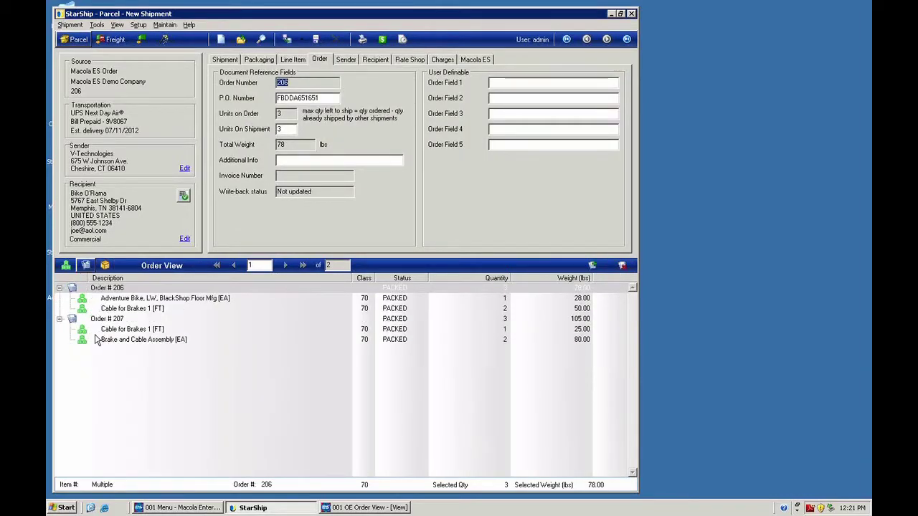
pyautogui.click(66, 267)
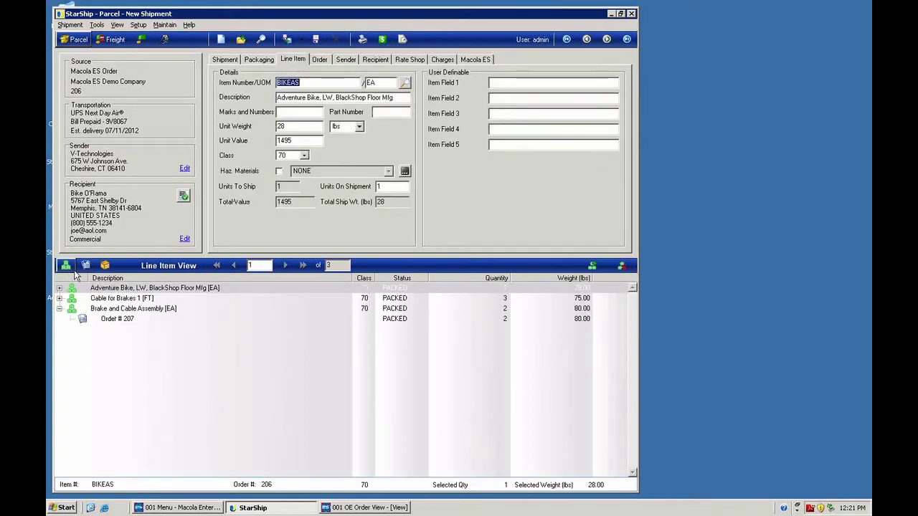
pyautogui.click(86, 265)
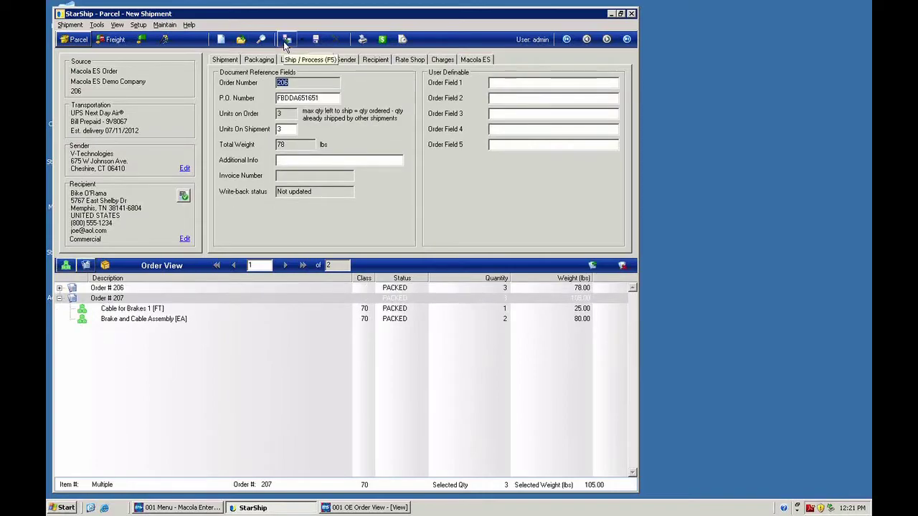
pyautogui.click(286, 41)
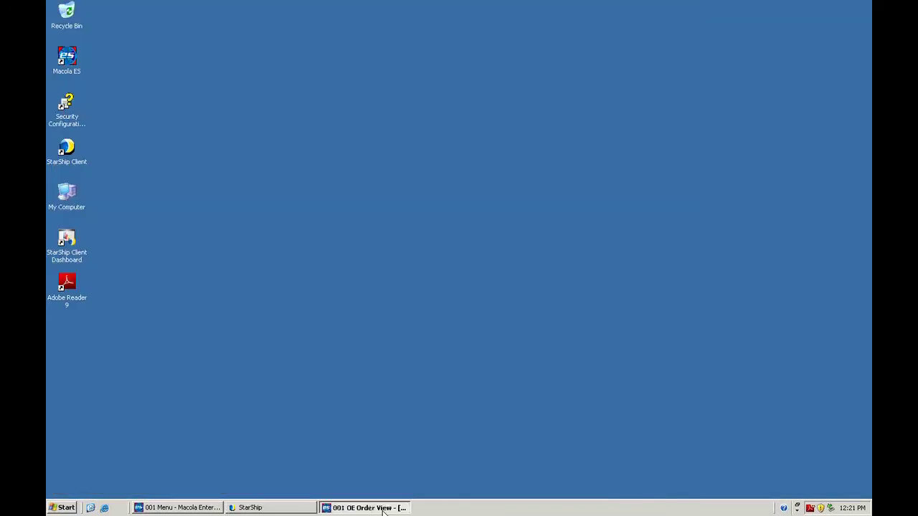
# Open order 206 in Macola ES and scroll its header comments showing tracking numbers and $64.57 freight
pyautogui.click(383, 507)
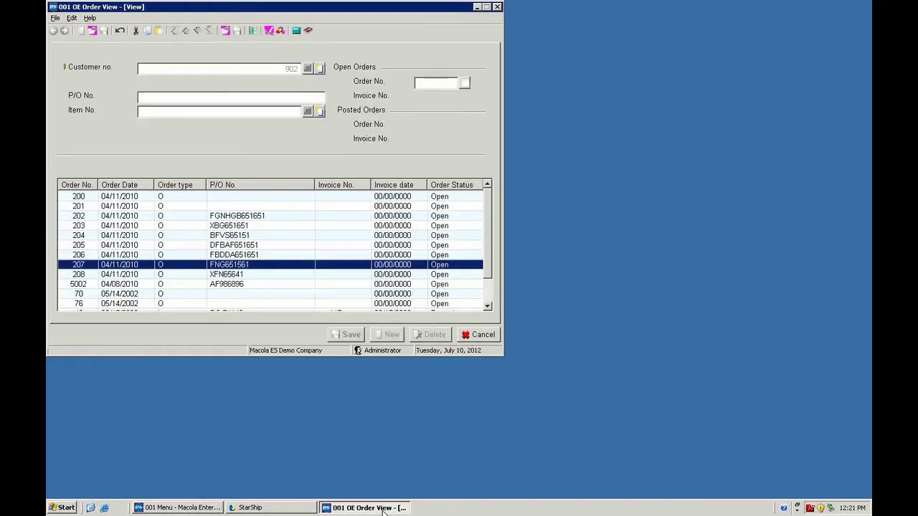
pyautogui.click(237, 255)
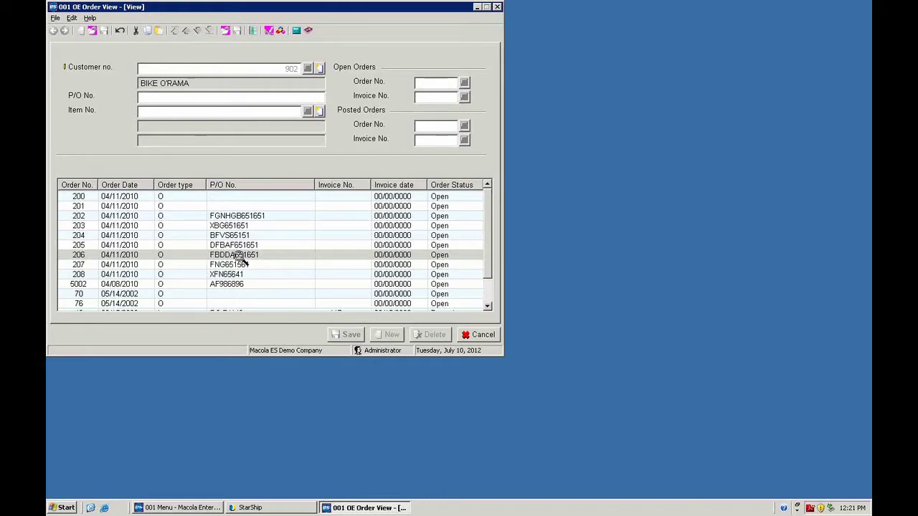
pyautogui.moveTo(287, 232); pyautogui.dragTo(287, 271)
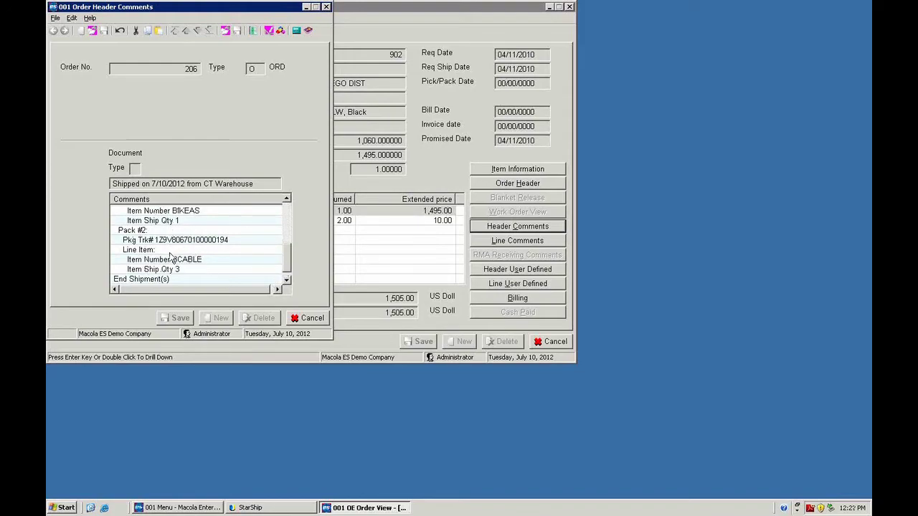
# Check order 206's shipping transactions (two UPS packages at $16.14 freight) and close back to the order list
pyautogui.moveTo(287, 264); pyautogui.dragTo(288, 253)
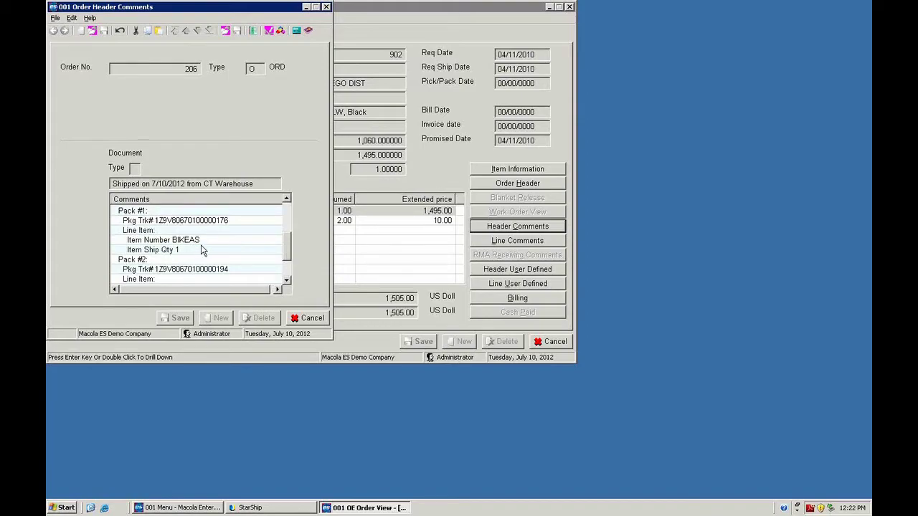
pyautogui.click(301, 317)
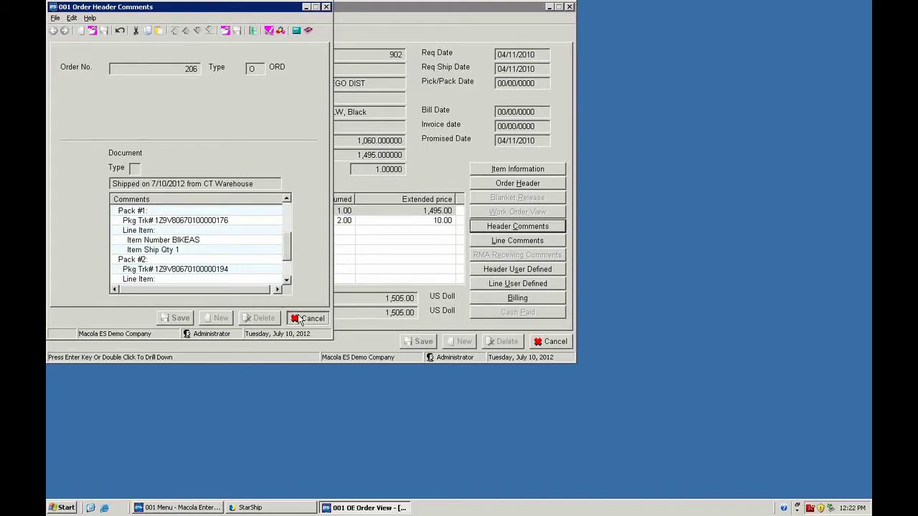
pyautogui.click(516, 297)
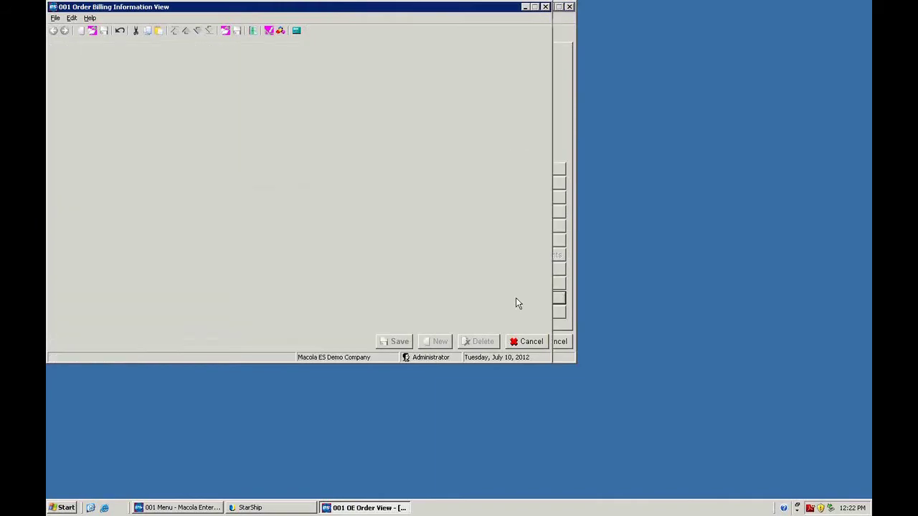
pyautogui.click(510, 86)
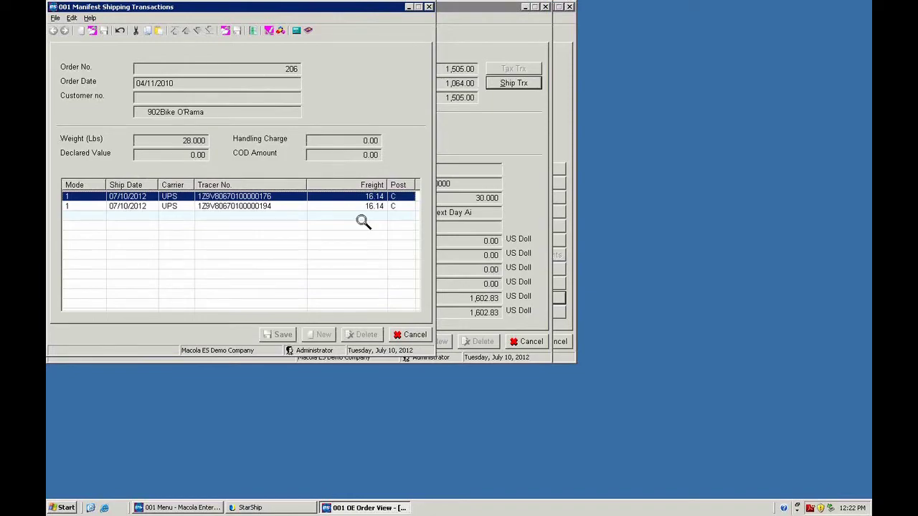
pyautogui.click(409, 334)
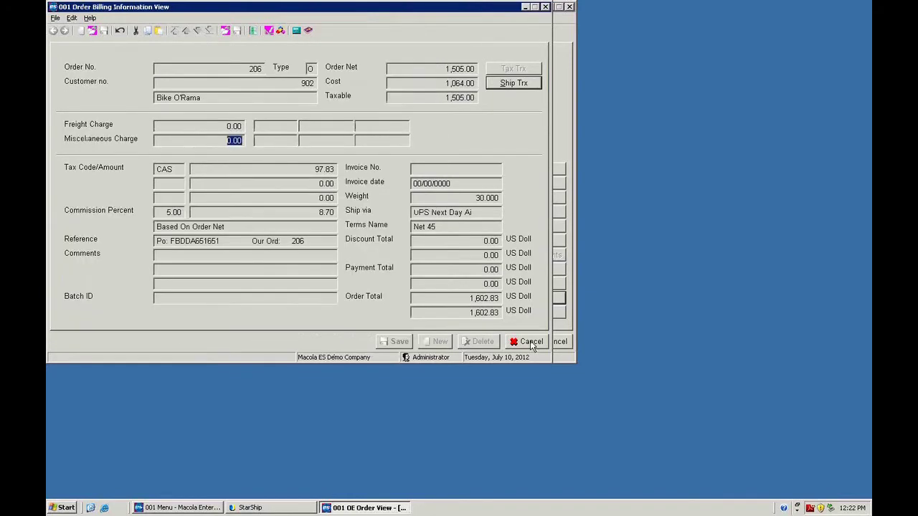
pyautogui.click(531, 341)
pyautogui.click(552, 342)
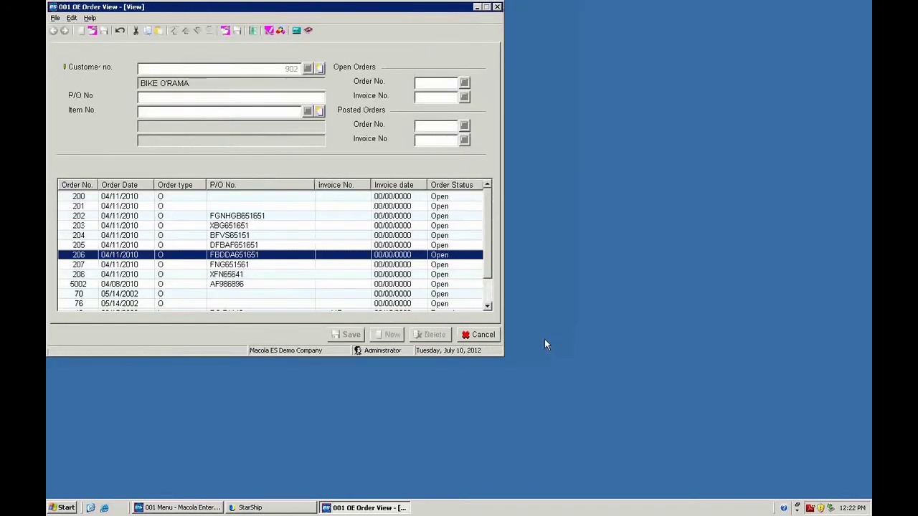
# Open order 207, scroll its header comments listing two tracked packs, then view its billing details
pyautogui.click(251, 265)
pyautogui.doubleClick(251, 265)
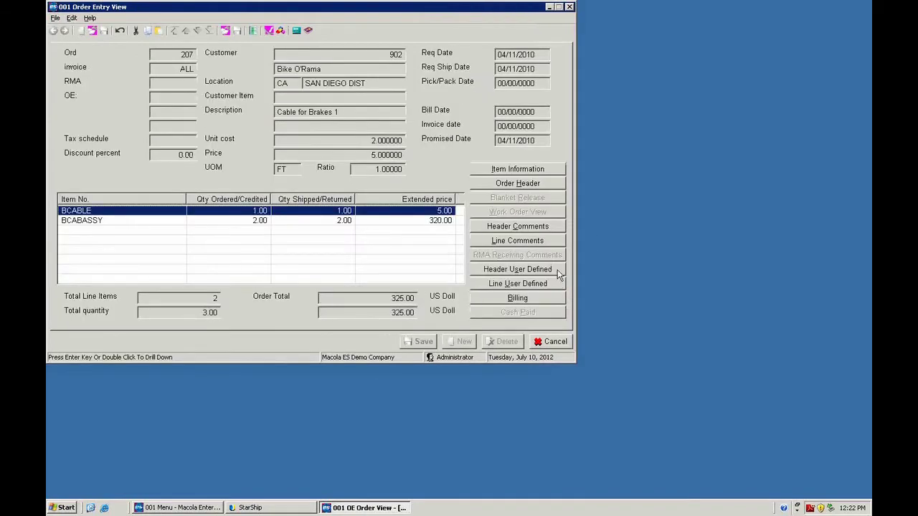
pyautogui.click(532, 229)
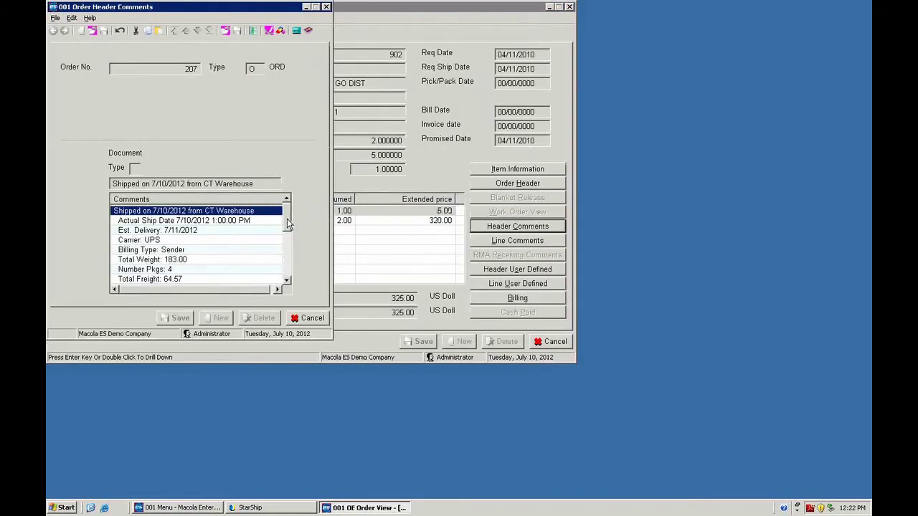
pyautogui.moveTo(286, 220); pyautogui.dragTo(287, 271)
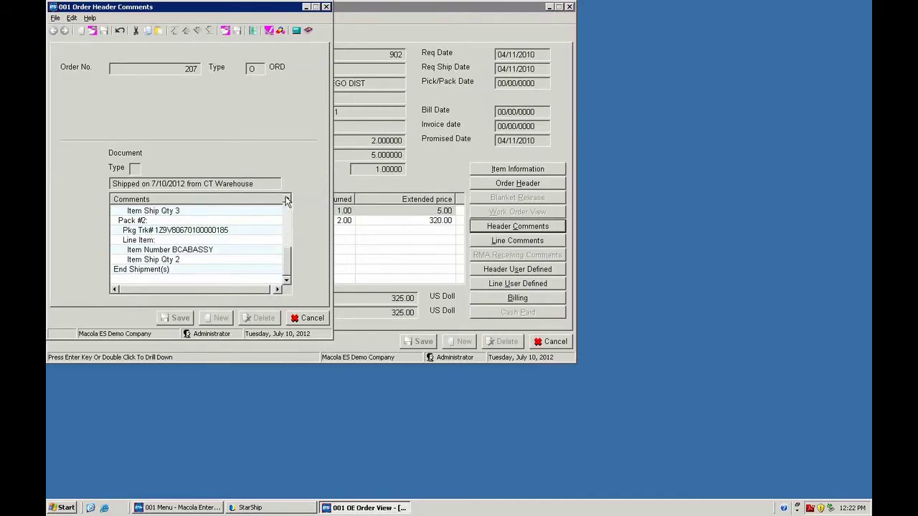
pyautogui.click(286, 198)
pyautogui.click(286, 198)
pyautogui.click(286, 198)
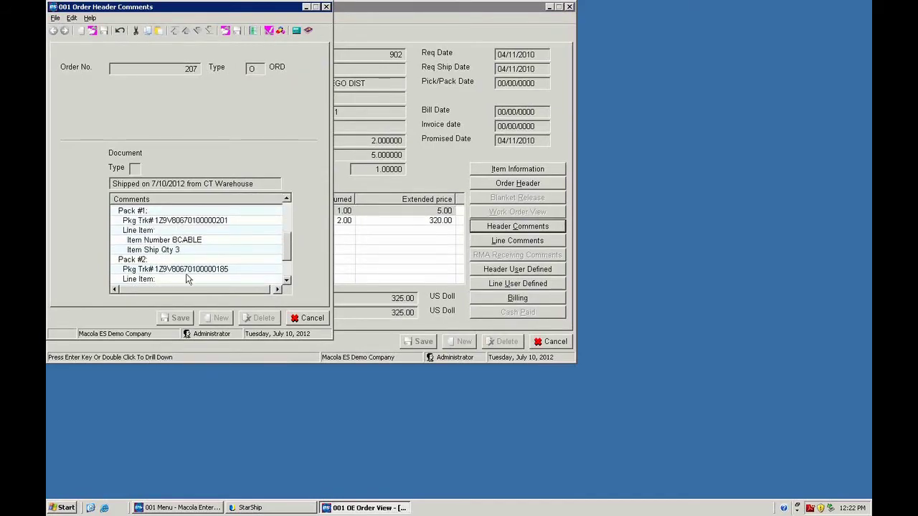
pyautogui.click(304, 319)
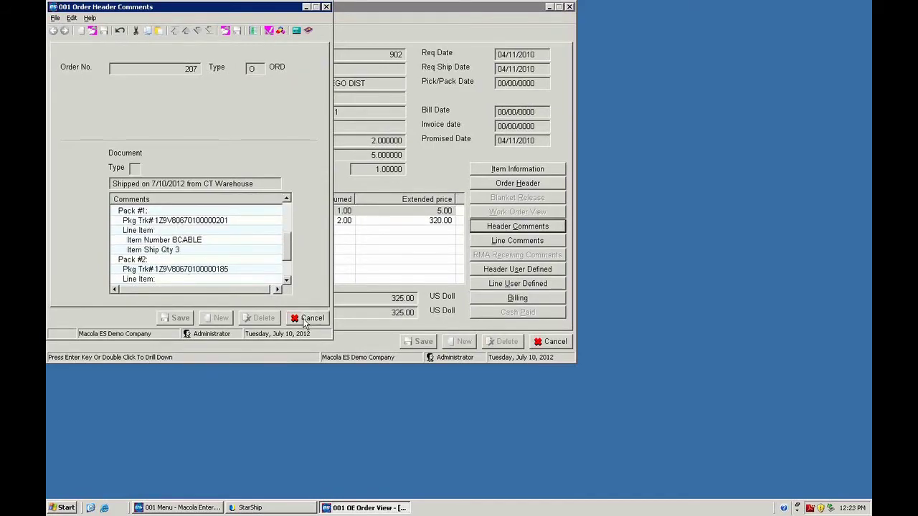
pyautogui.click(524, 303)
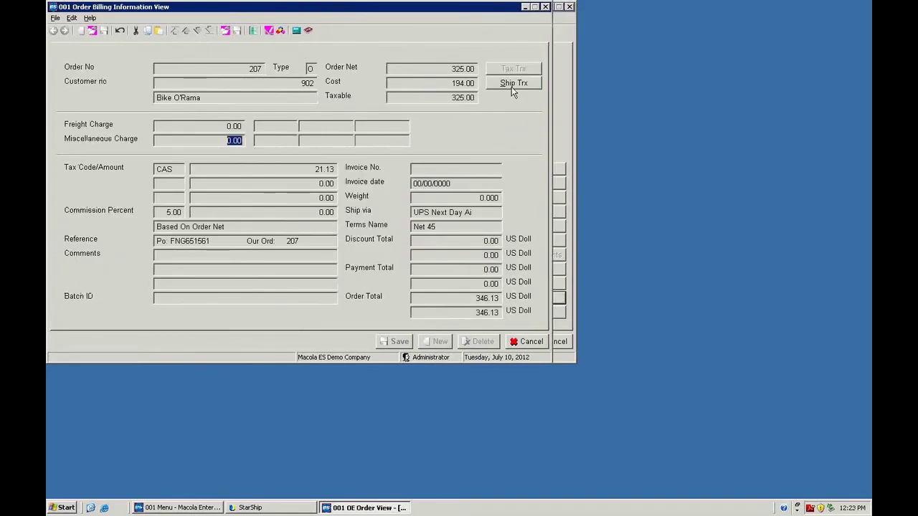